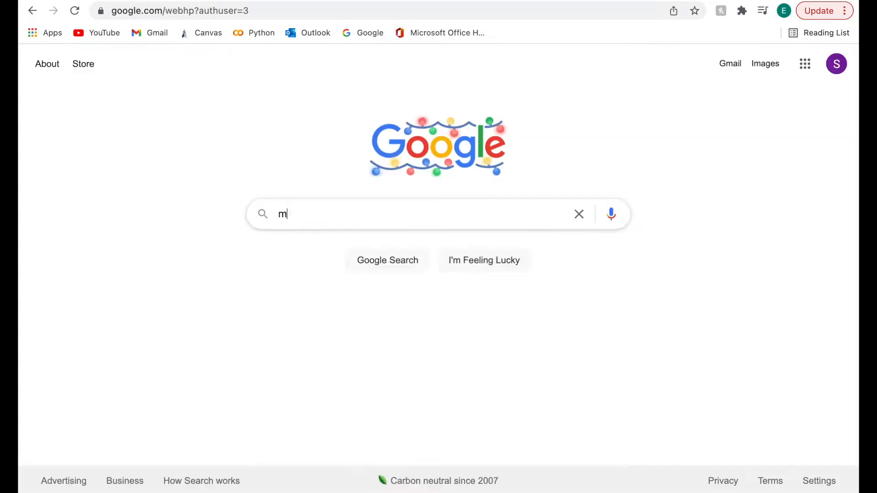
Search Google for 'metamask' and open the official metamask.io result.
type("et")
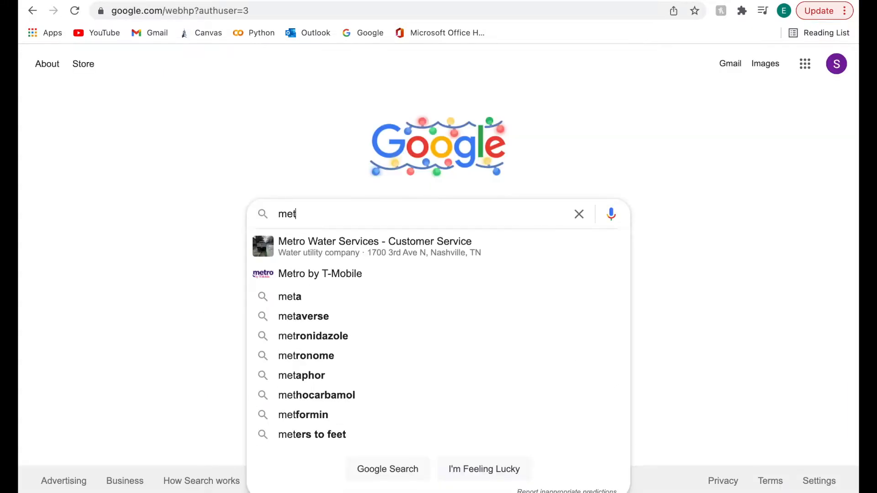
type("amask")
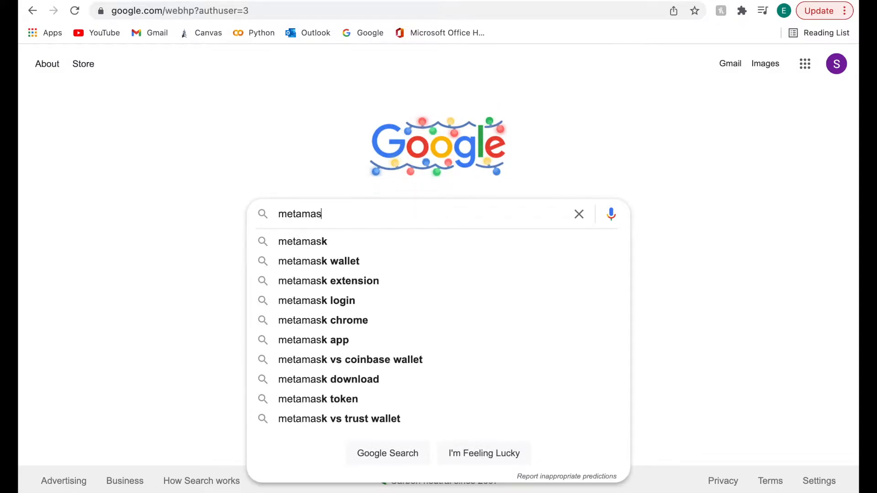
left_click(341, 247)
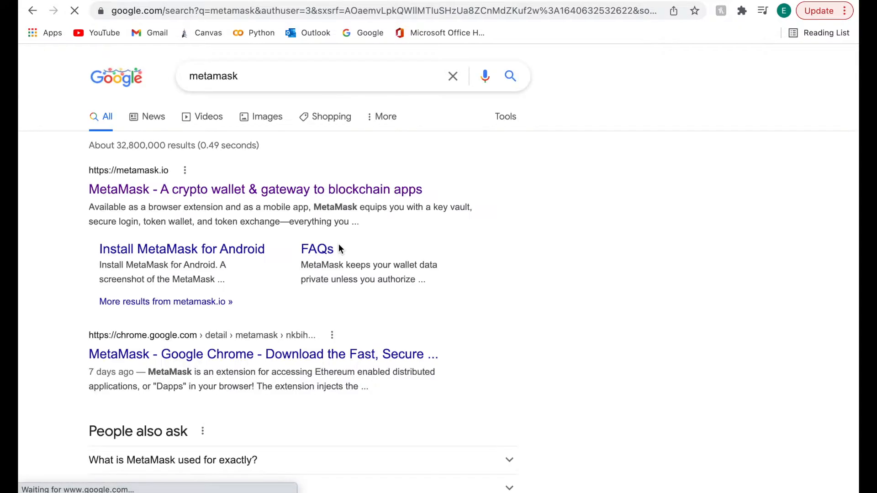
left_click(304, 191)
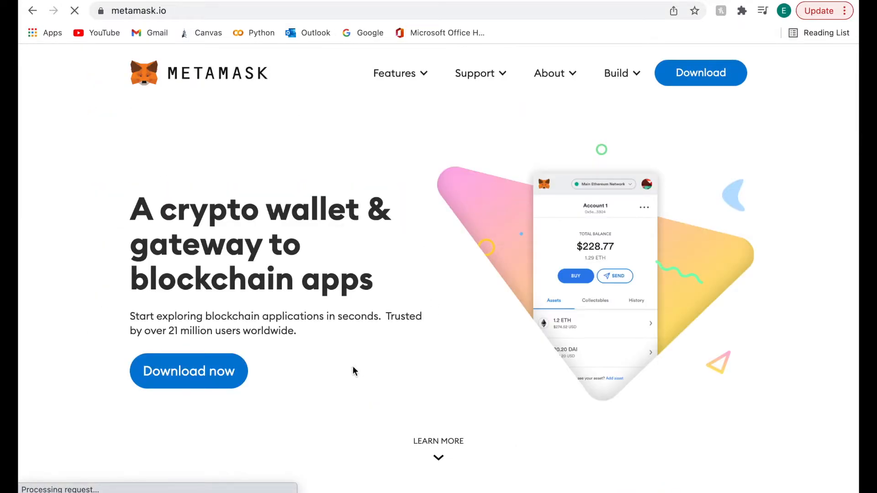
Go to metamask.io's download page and follow the 'Install MetaMask for Chrome' link.
left_click(202, 373)
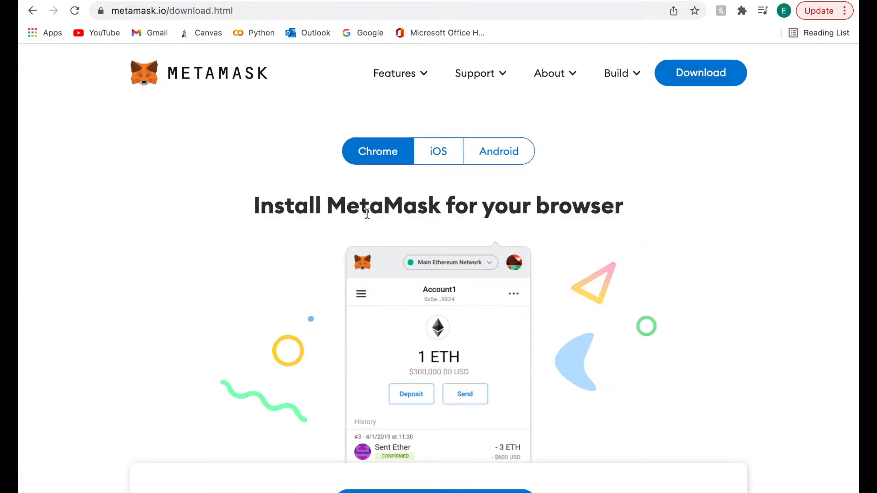
left_click(702, 80)
scroll(552, 190, "down", 2)
scroll(552, 190, "up", 2)
scroll(550, 218, "down", 3)
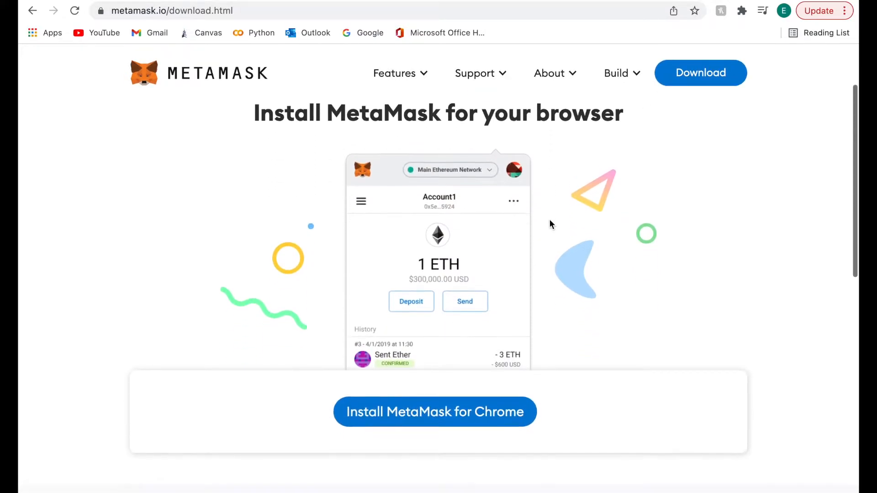
left_click(434, 414)
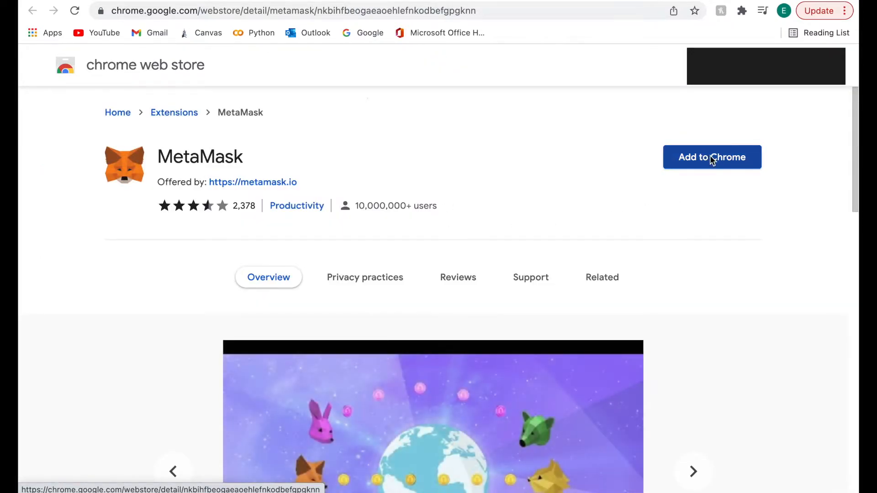
Add the MetaMask extension to Chrome, confirming with Add extension.
left_click(712, 161)
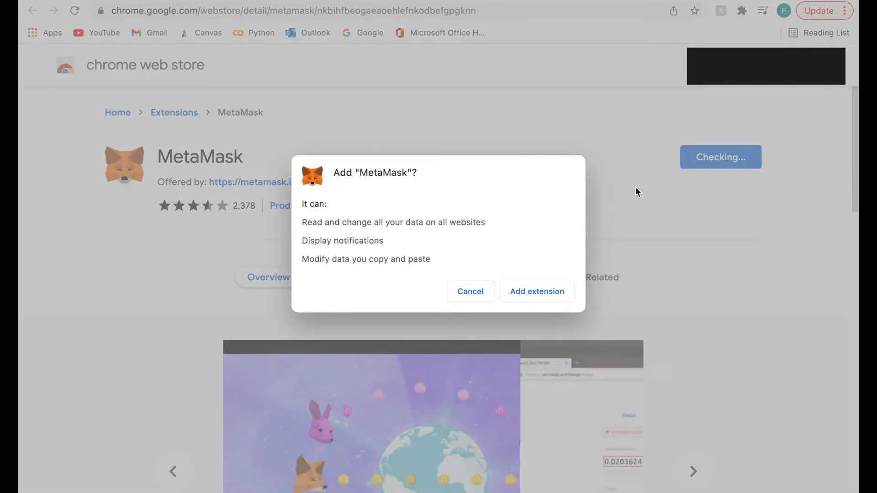
left_click(531, 294)
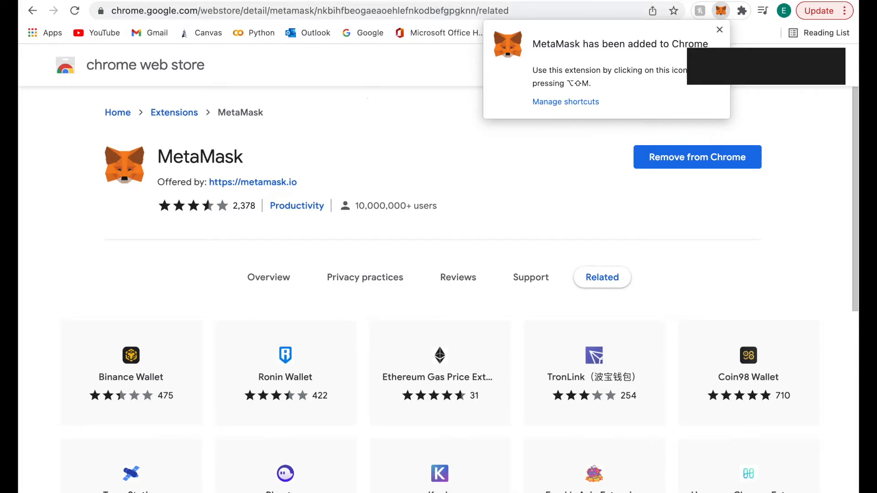
Launch MetaMask from the Extensions menu and choose Get Started, then Create a Wallet.
left_click(720, 29)
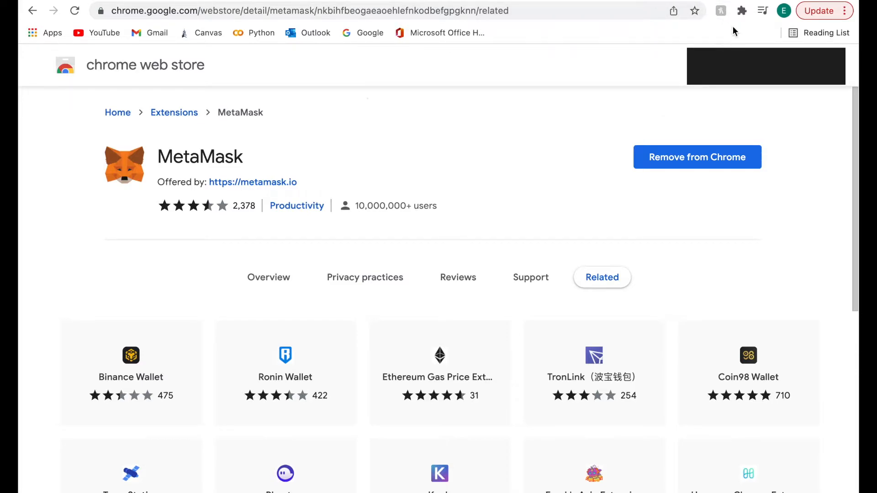
left_click(742, 10)
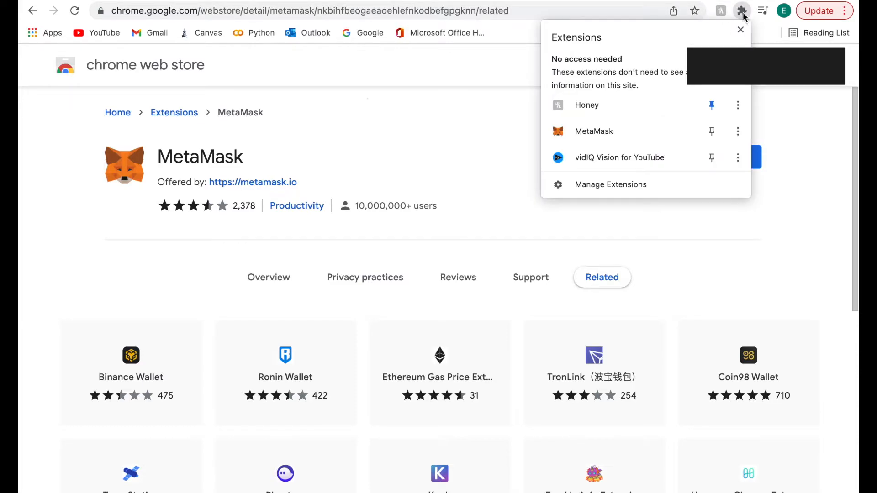
left_click(620, 136)
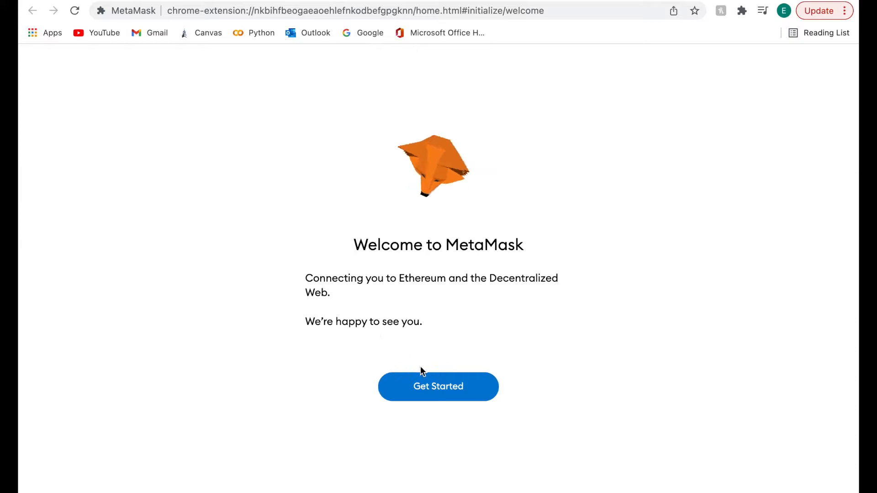
left_click(434, 385)
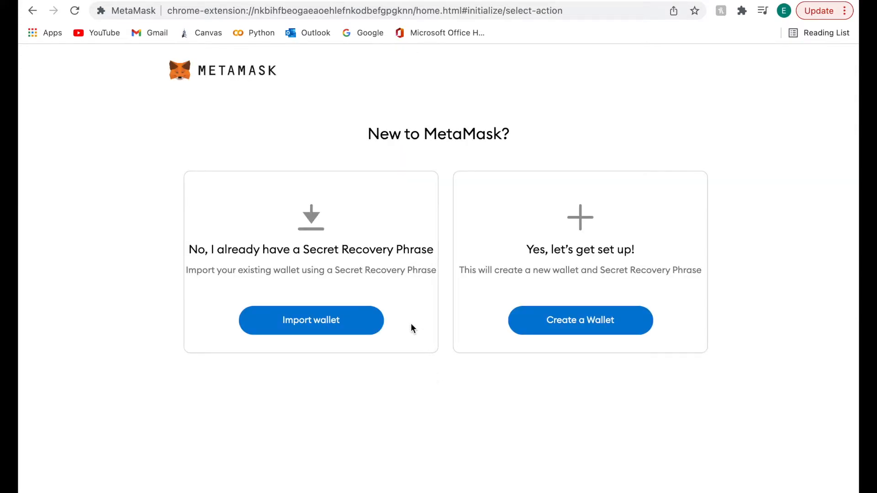
left_click(567, 322)
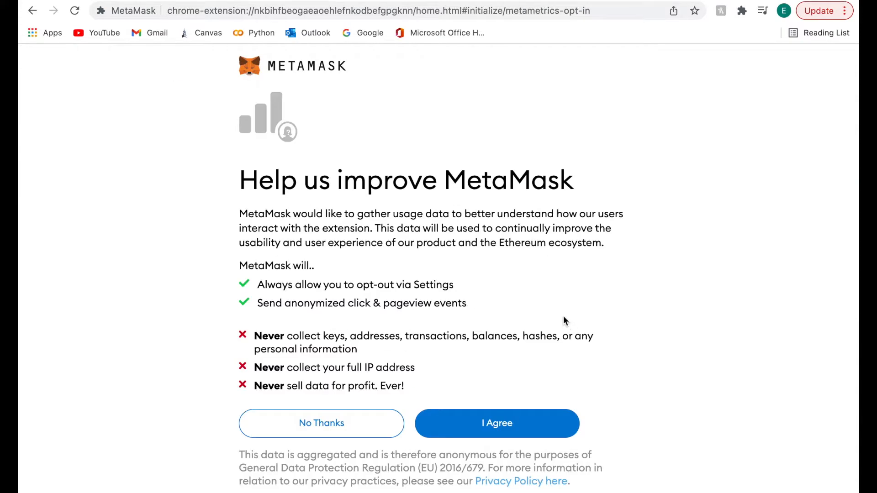
Agree to usage data sharing, enter and confirm the wallet password, accept the Terms, and create.
left_click(460, 423)
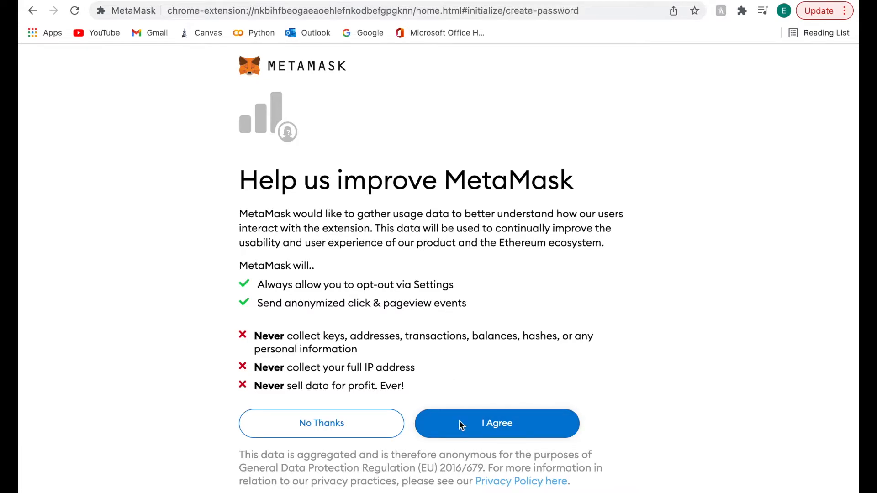
type("abcdef")
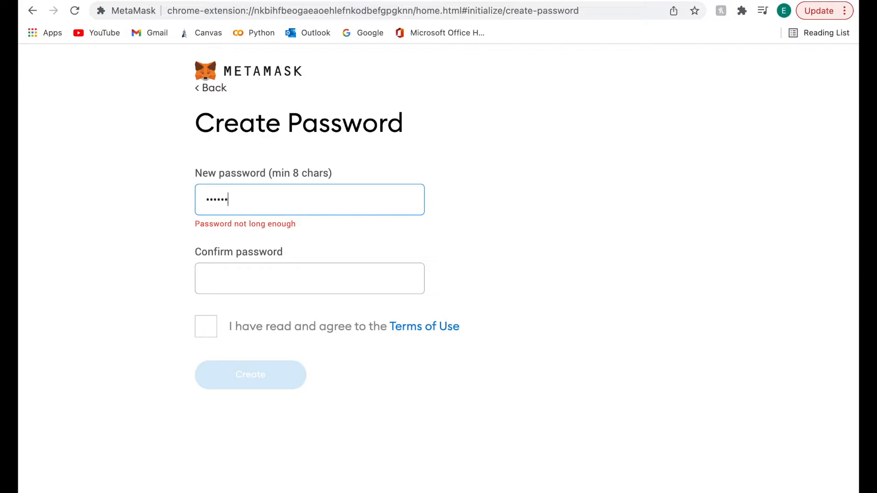
type("ghijkl")
left_click(218, 260)
type("a")
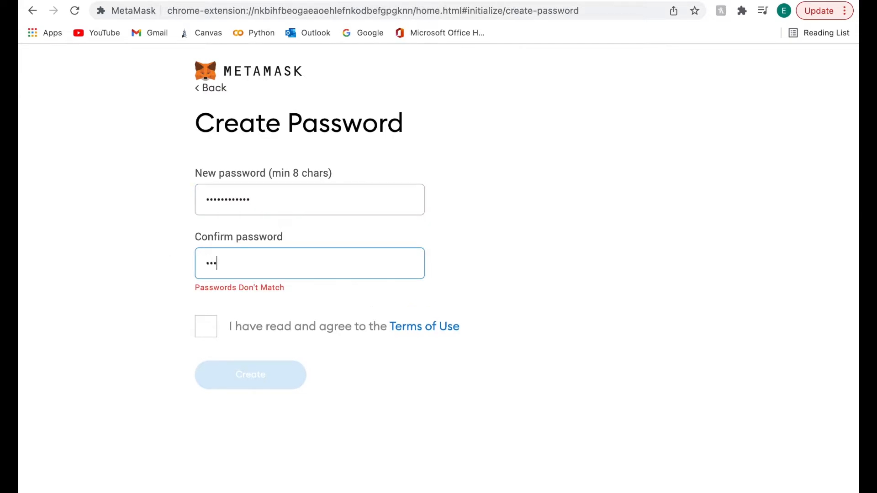
type("bcdefghijkl")
left_click(205, 311)
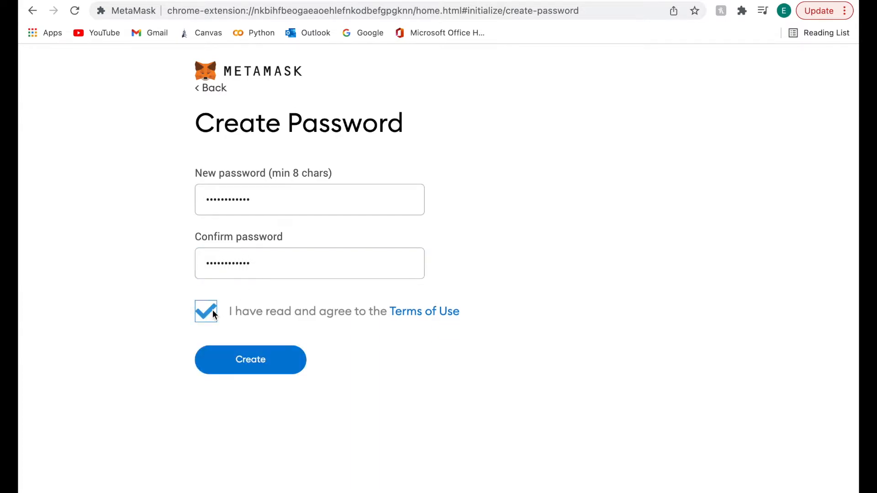
left_click(255, 360)
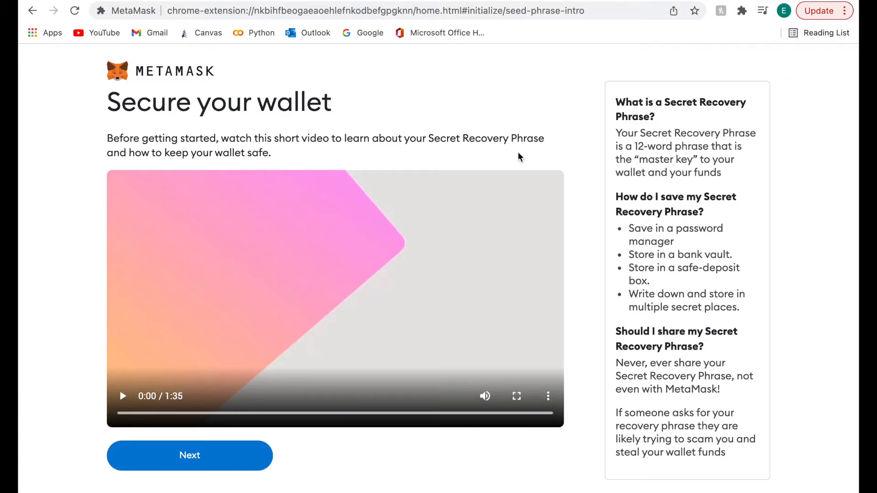
Reveal the 12-word Secret Recovery Phrase and continue to its confirmation page.
left_click(215, 459)
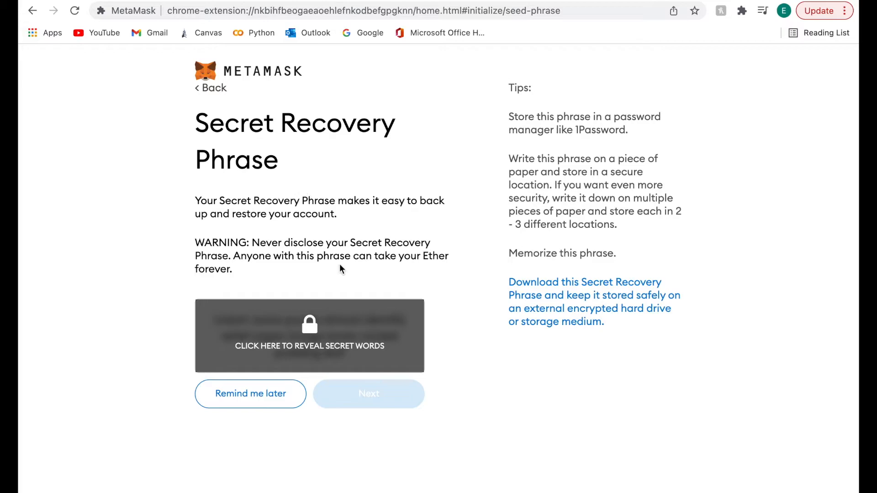
left_click(335, 322)
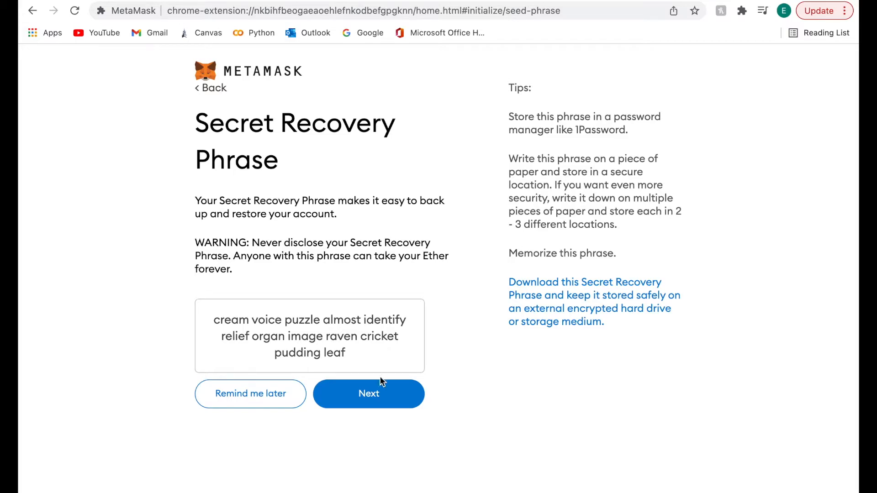
left_click(378, 395)
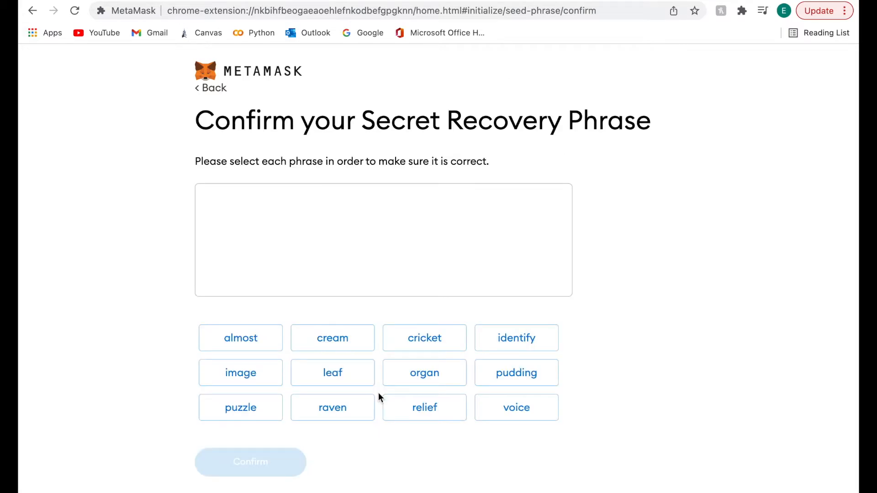
Select all twelve recovery words in their original order and confirm the phrase.
left_click(342, 352)
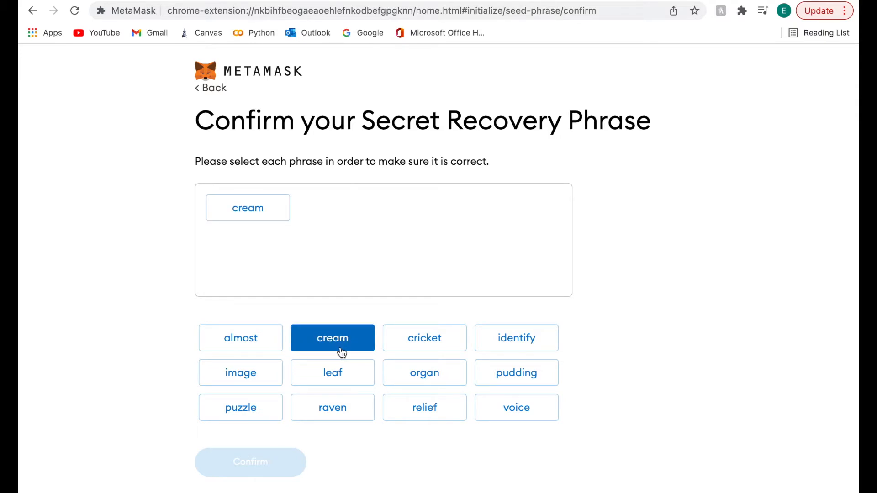
left_click(503, 414)
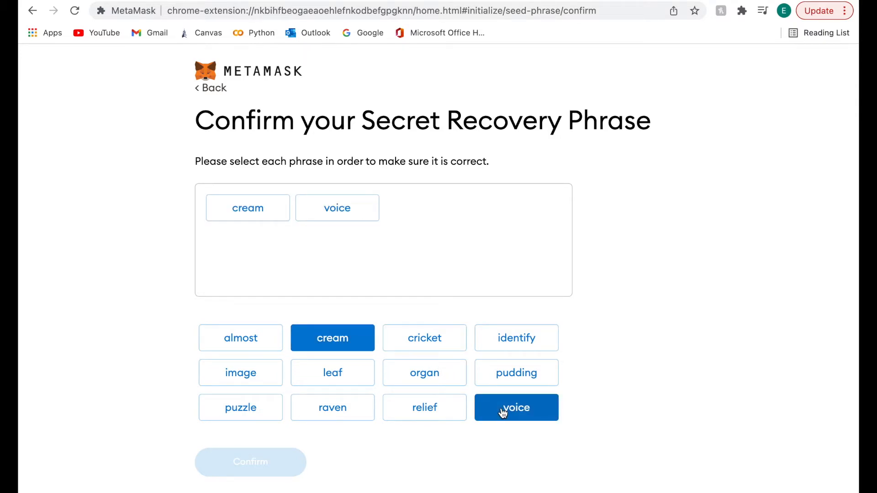
left_click(273, 410)
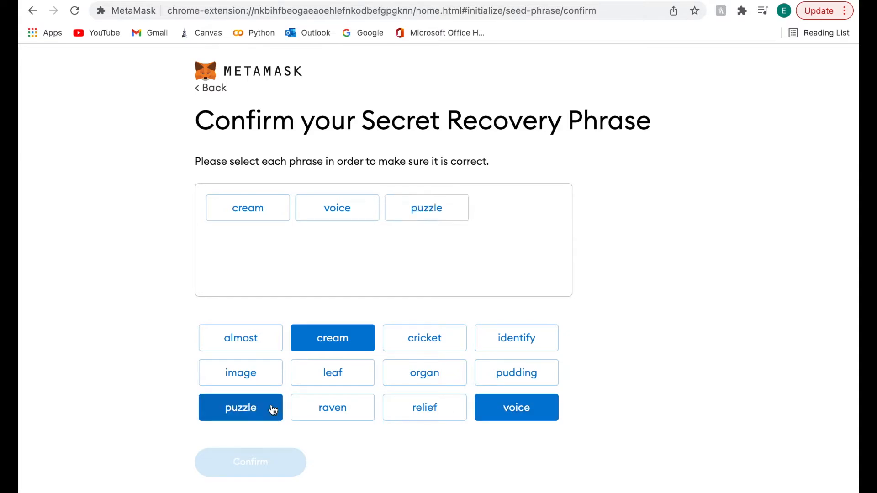
left_click(272, 350)
left_click(519, 351)
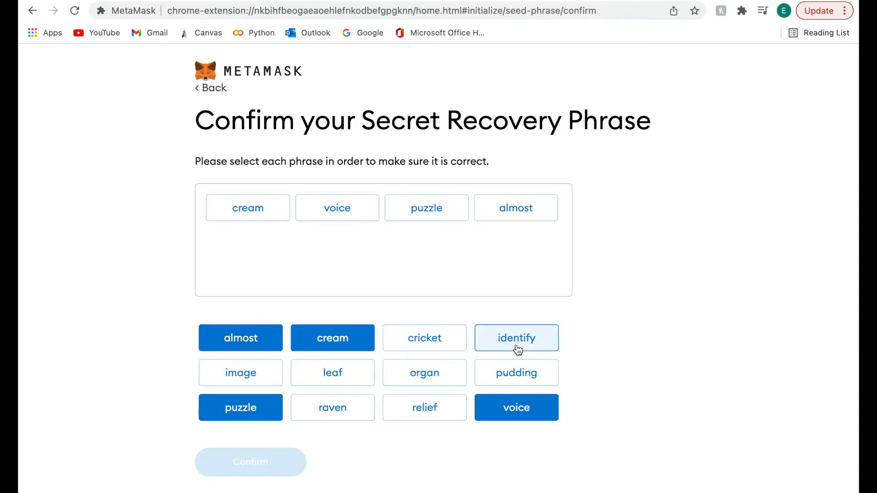
left_click(416, 409)
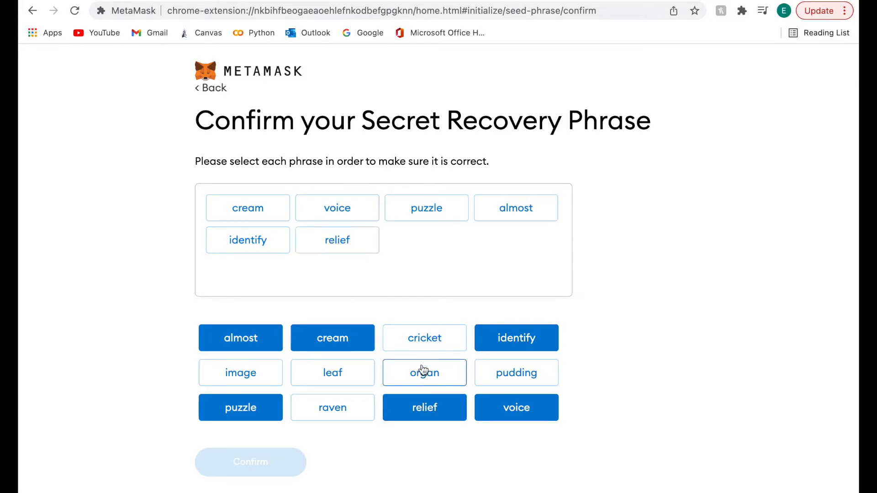
left_click(415, 384)
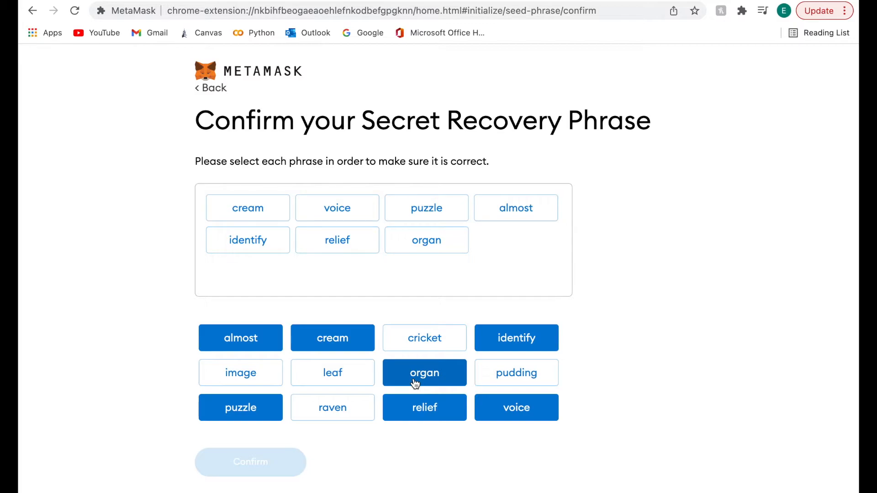
left_click(271, 382)
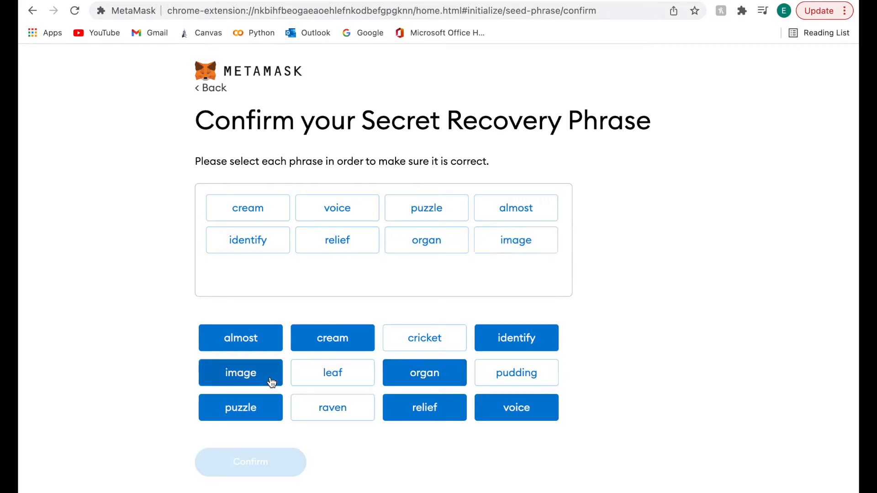
left_click(342, 411)
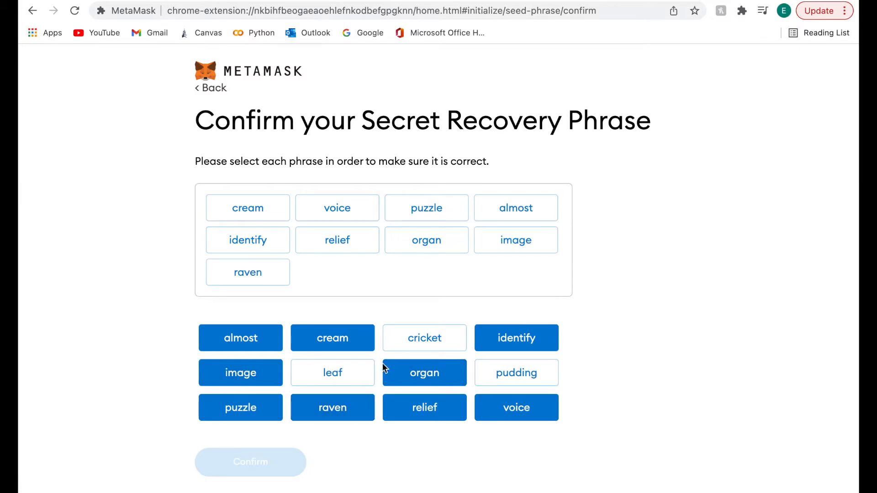
left_click(420, 342)
left_click(505, 372)
left_click(357, 380)
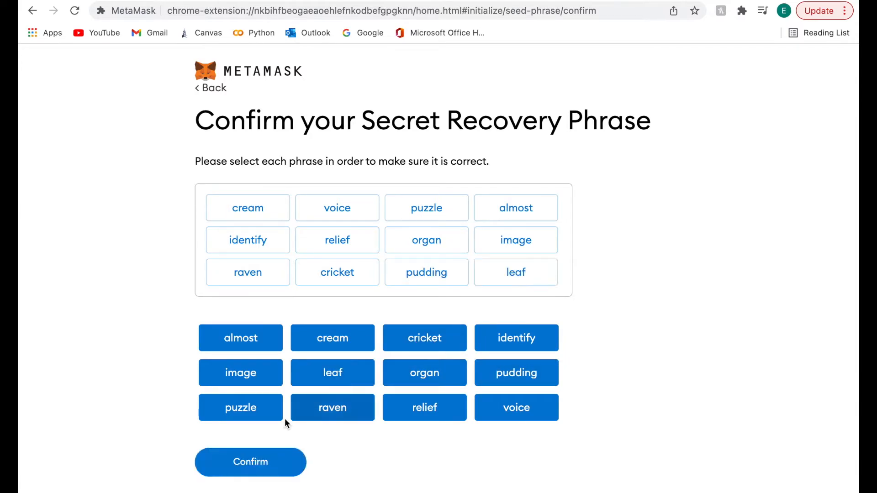
left_click(277, 464)
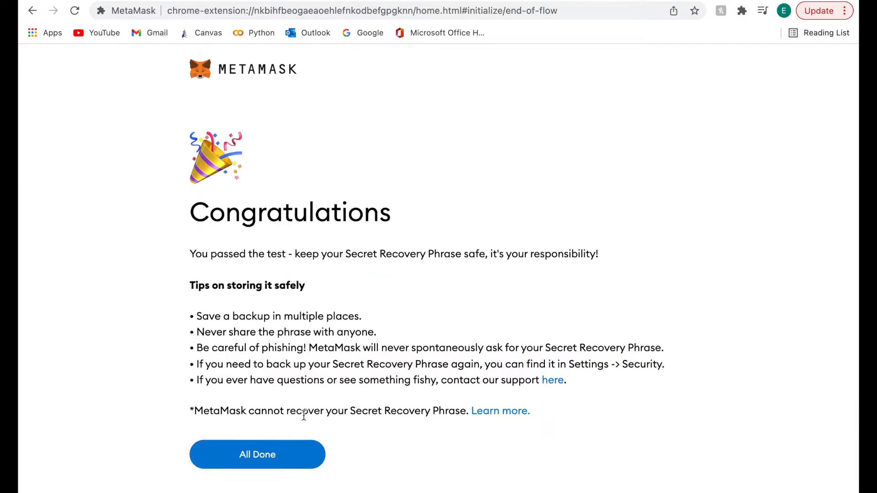
Finish setup with All Done and close the What's new announcement on the Account 1 home.
left_click(304, 454)
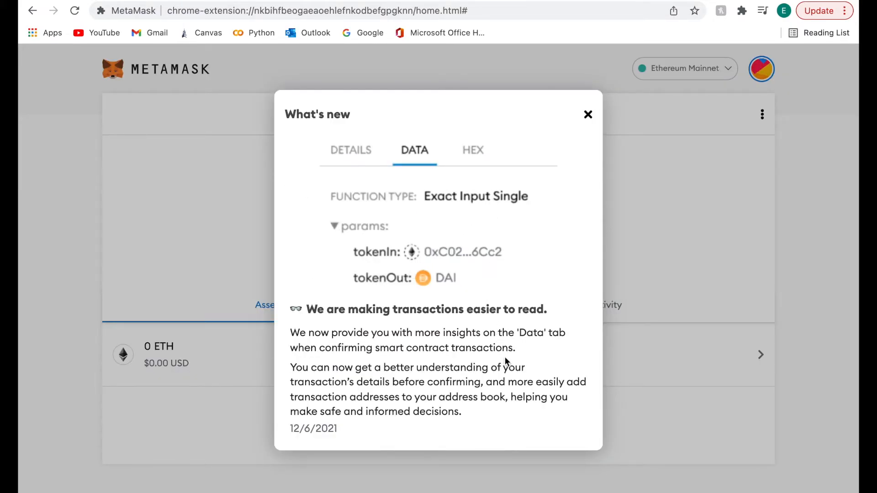
left_click(588, 115)
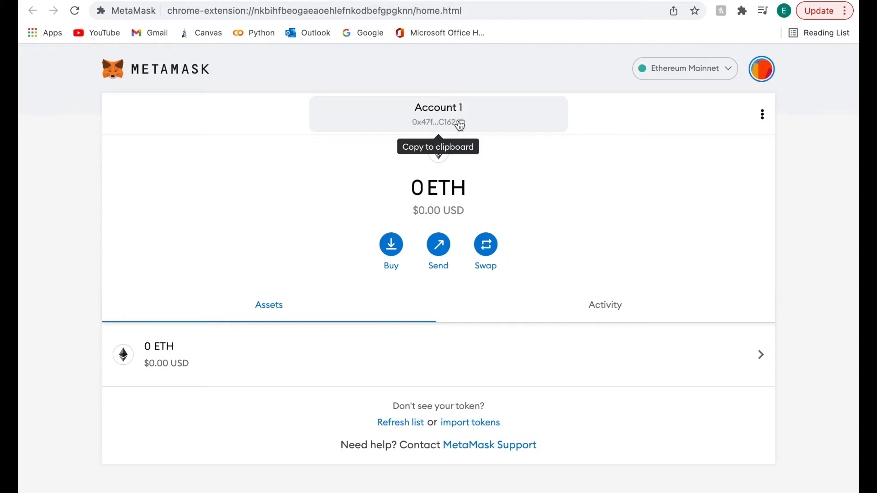
left_click(392, 245)
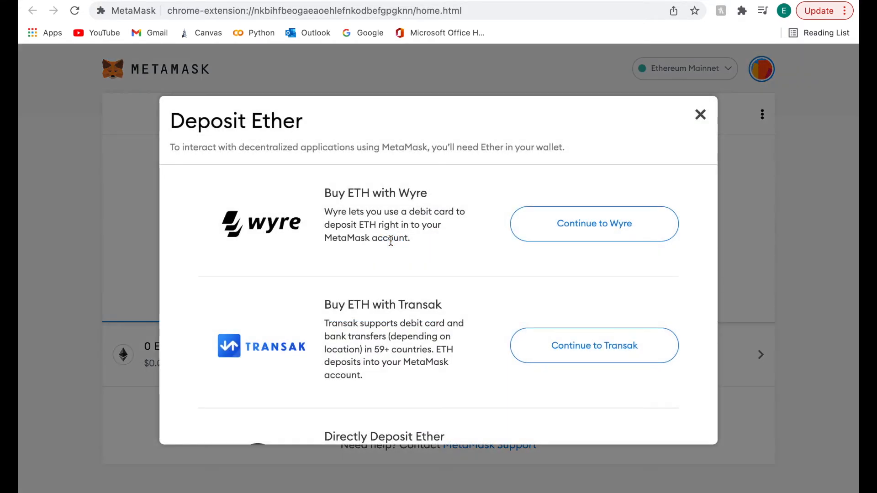
scroll(434, 223, "down", 3)
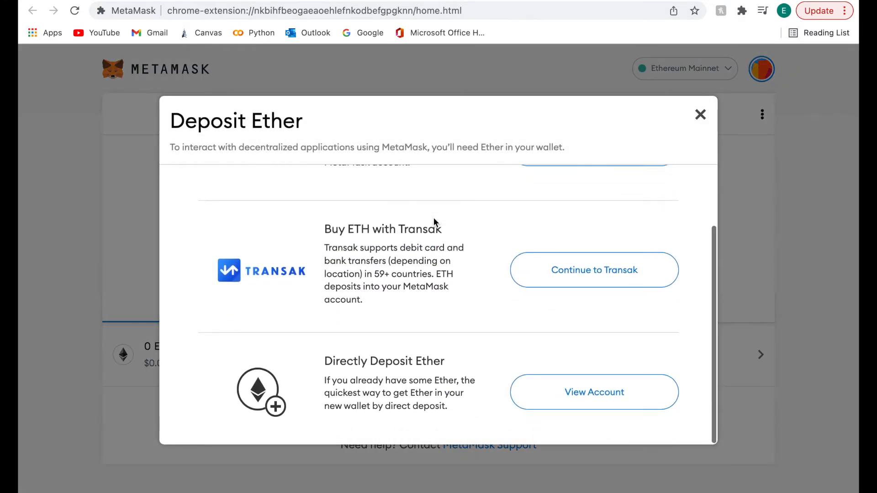
scroll(434, 221, "up", 3)
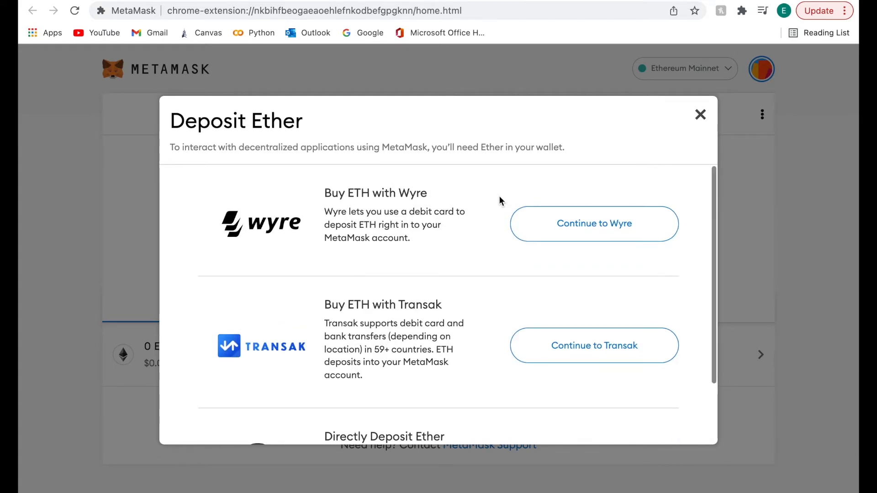
left_click(701, 115)
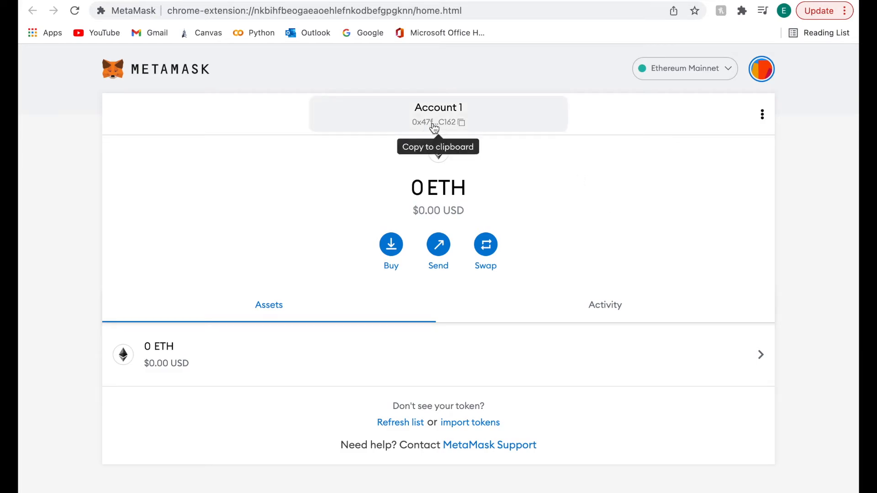
Try Send's QR scanner, deny camera access, cancel sending, and open the Swap form.
left_click(439, 250)
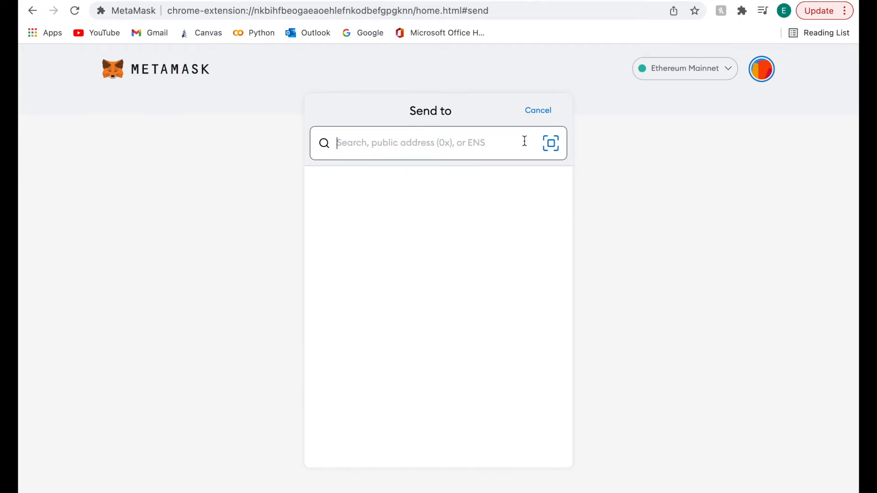
left_click(552, 144)
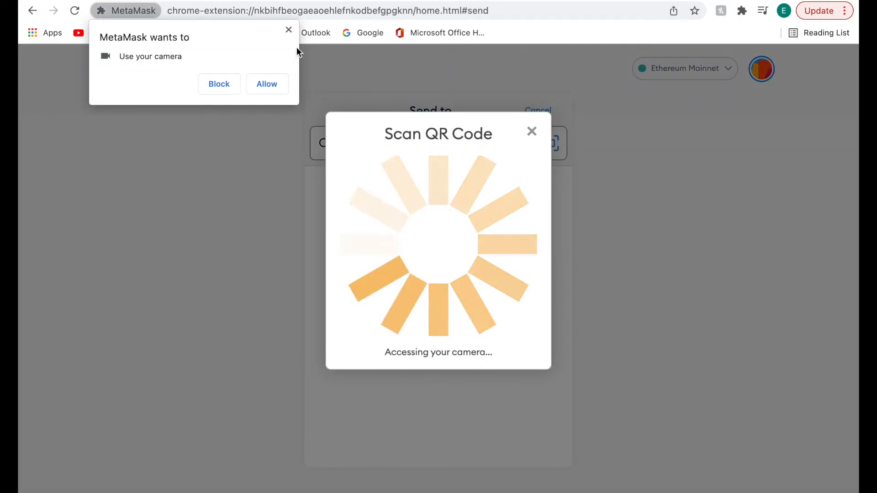
left_click(289, 30)
left_click(531, 132)
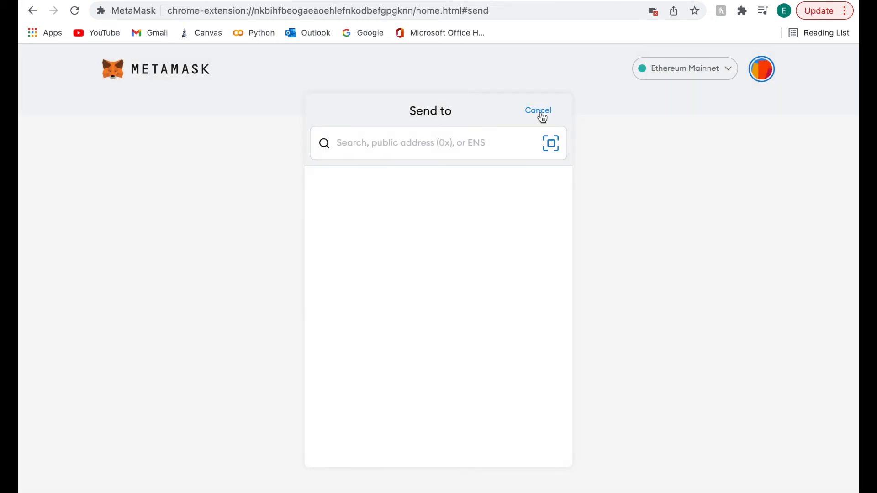
left_click(540, 112)
left_click(487, 247)
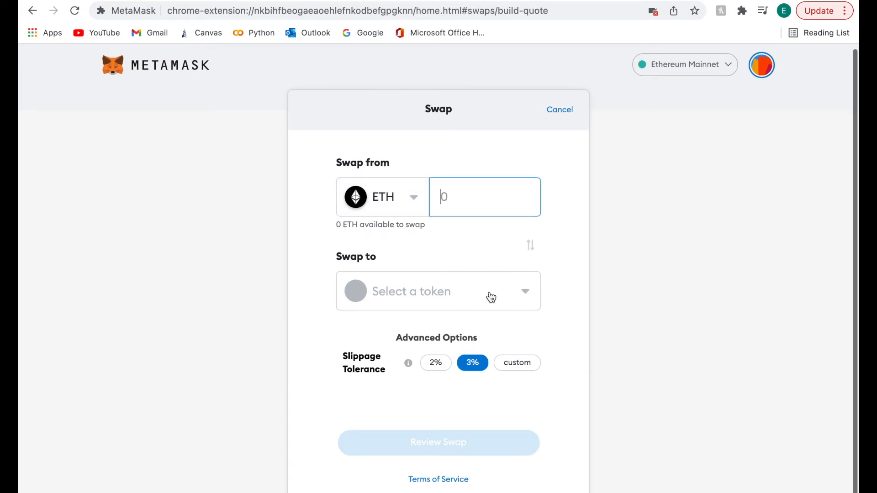
Browse the swap token list, cancel the swap, and view Account 1's empty Activity tab.
left_click(524, 299)
scroll(483, 325, "down", 3)
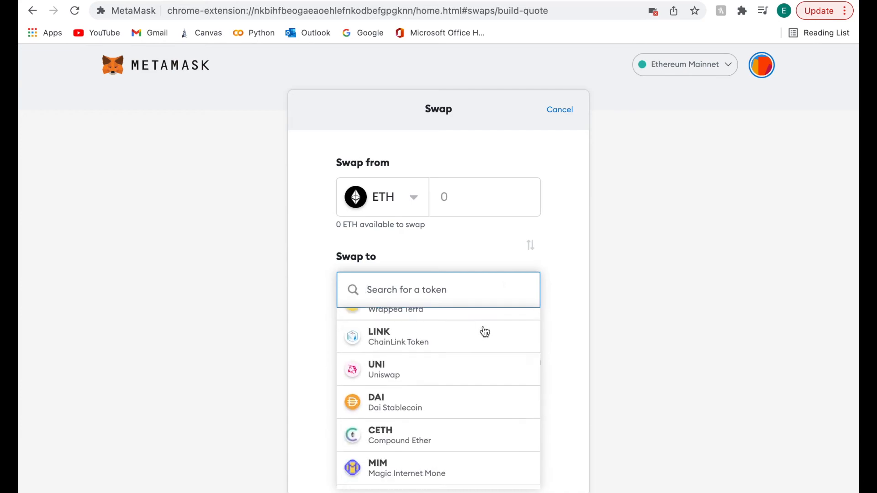
scroll(485, 332, "down", 3)
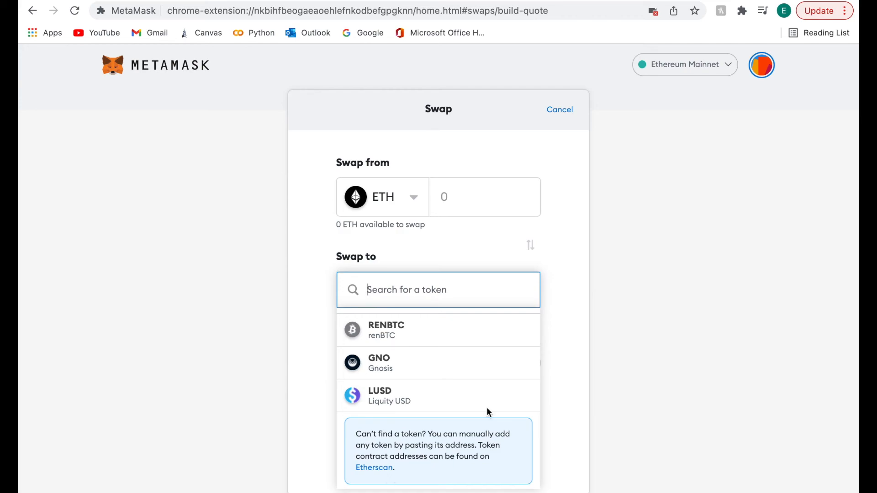
left_click(559, 110)
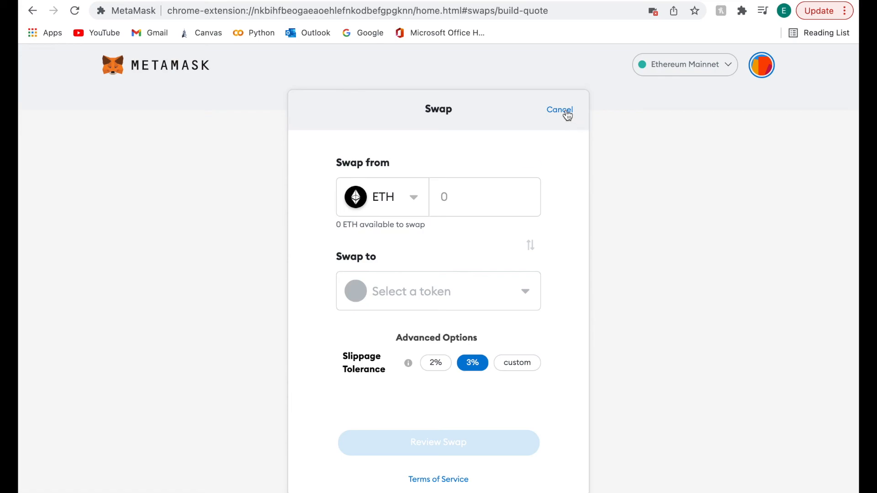
left_click(567, 113)
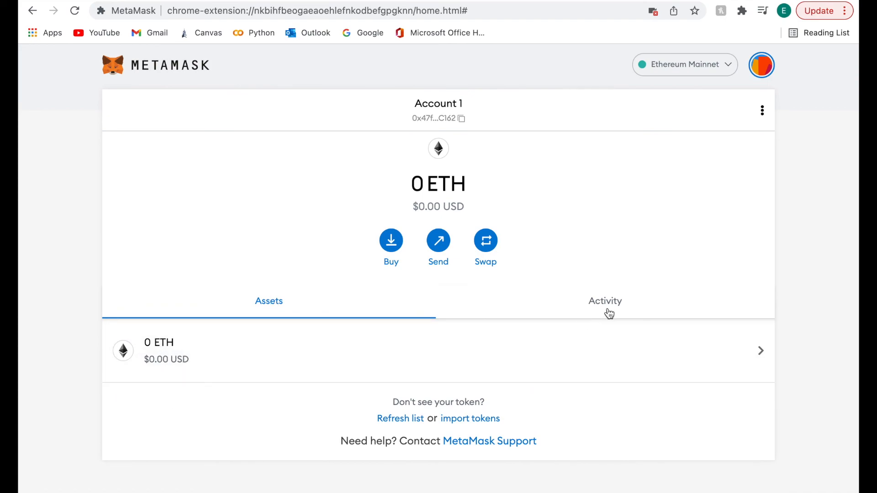
left_click(613, 309)
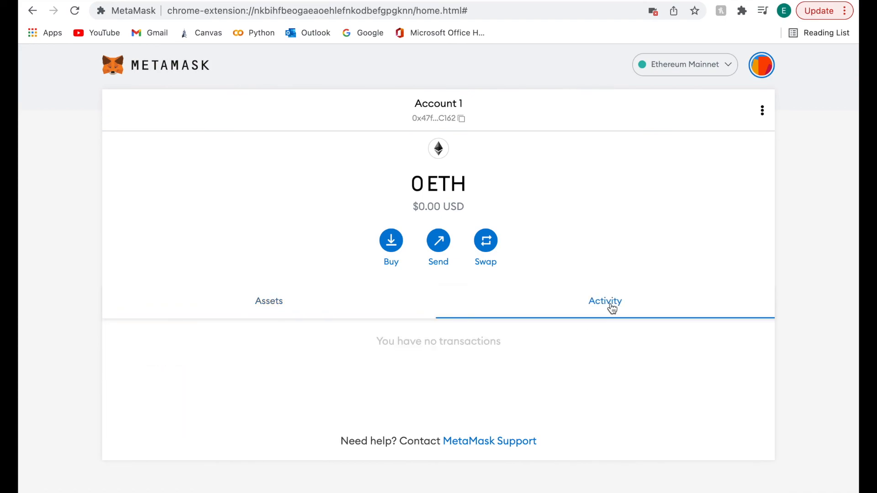